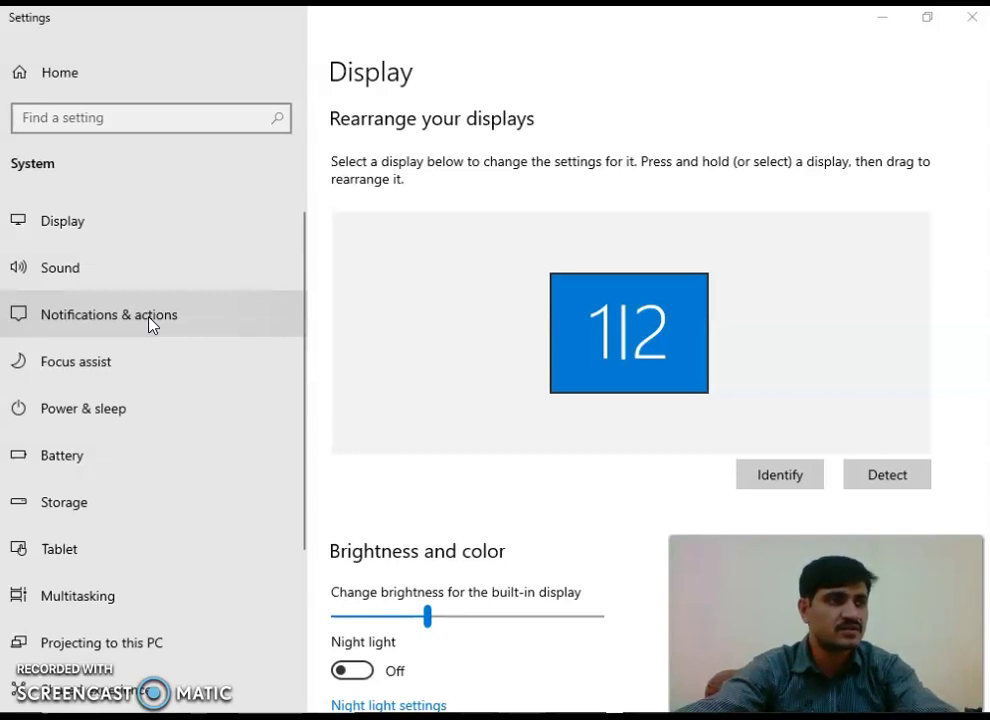
# Open the Notifications & actions settings and switch notifications from apps and other senders off and back on
pyautogui.click(150, 322)
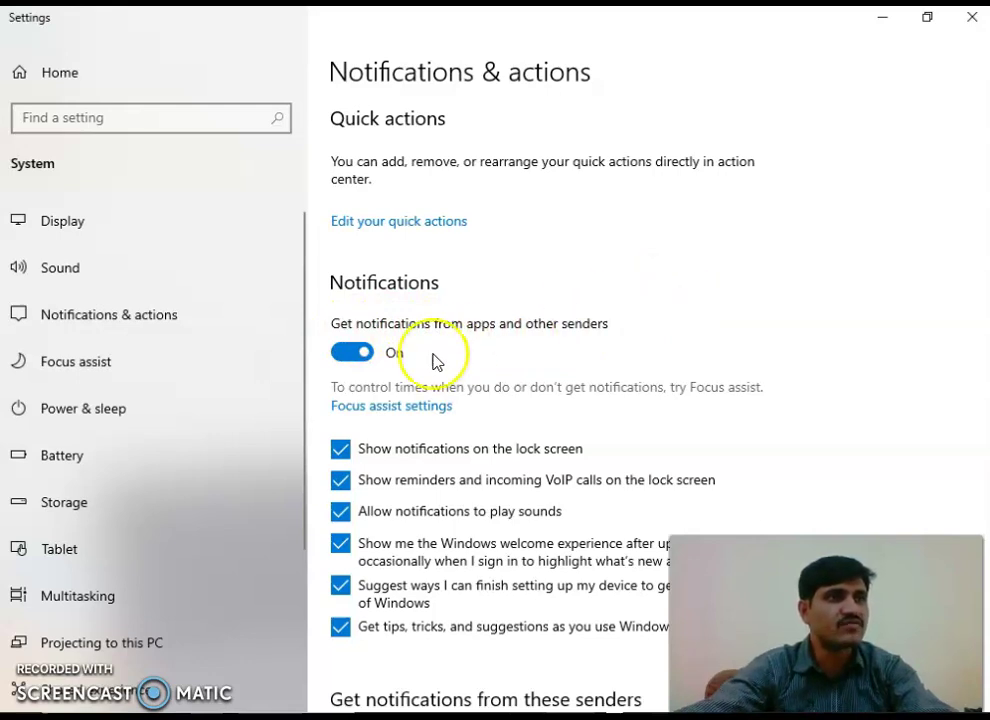
pyautogui.click(357, 354)
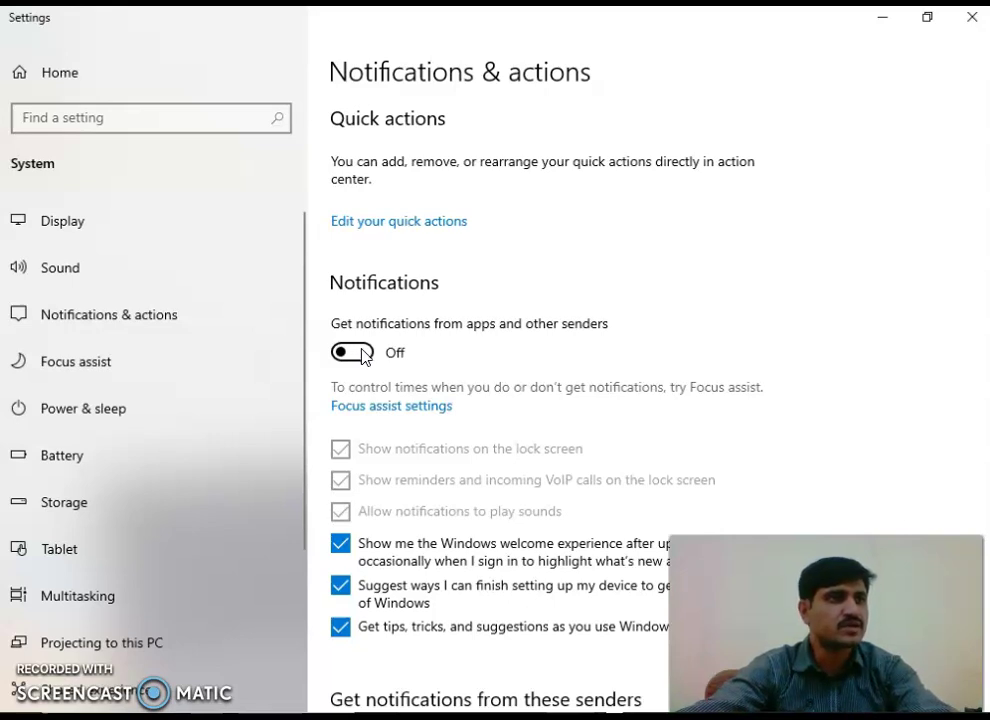
pyautogui.click(364, 356)
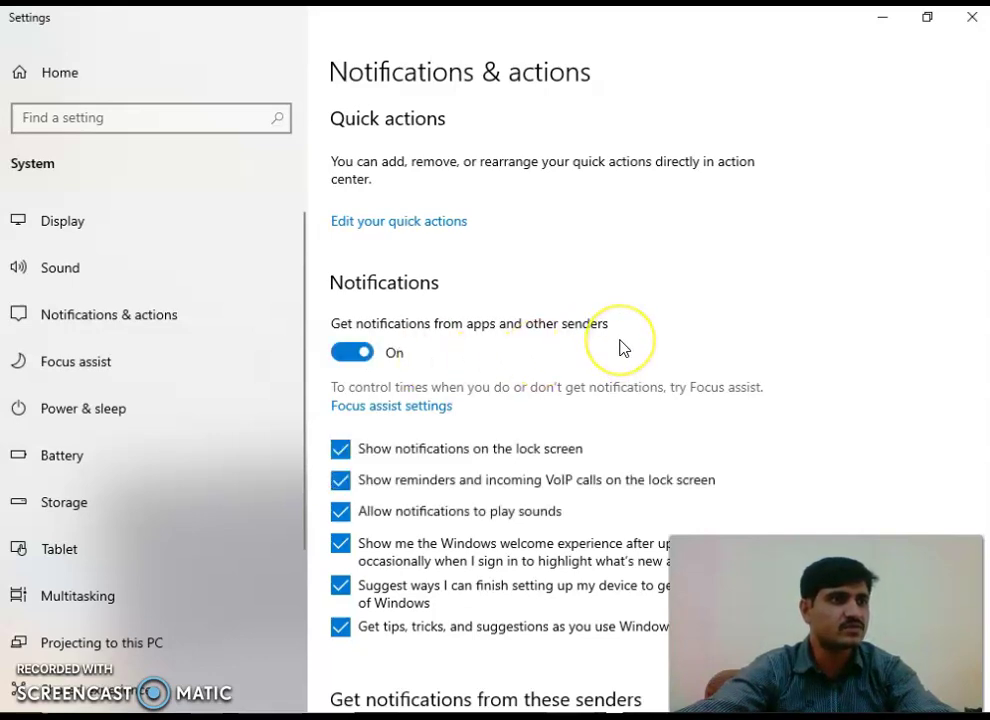
# Turn off notifications from igfxTray Module, Google Chrome and Settings in the list of senders
pyautogui.scroll(-3, 620, 350)
pyautogui.click(595, 411)
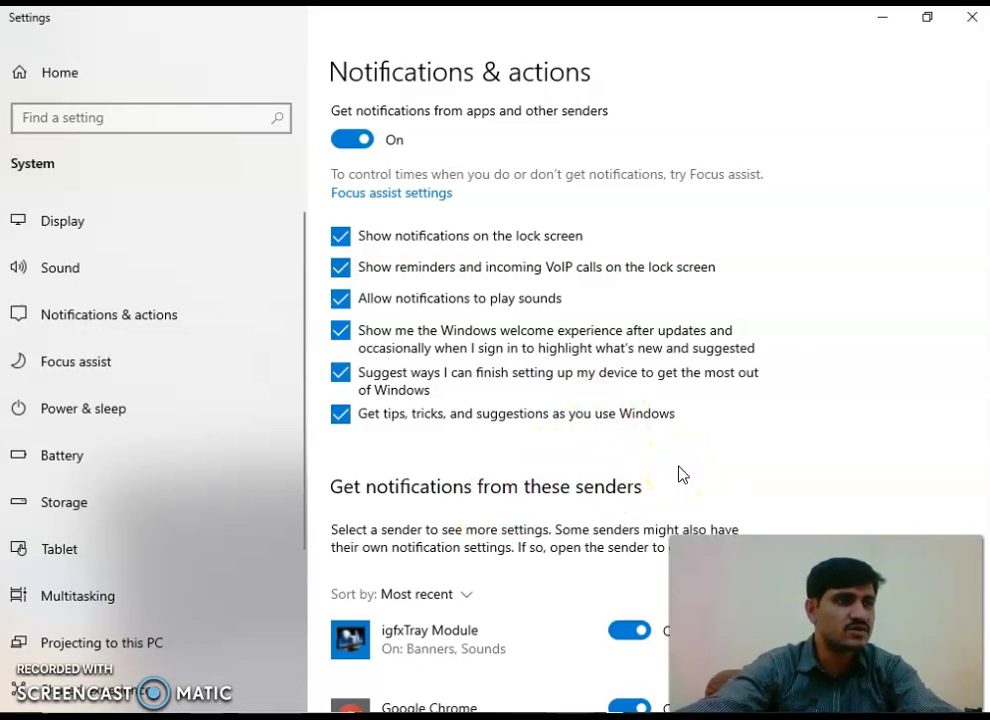
pyautogui.scroll(-5, 680, 473)
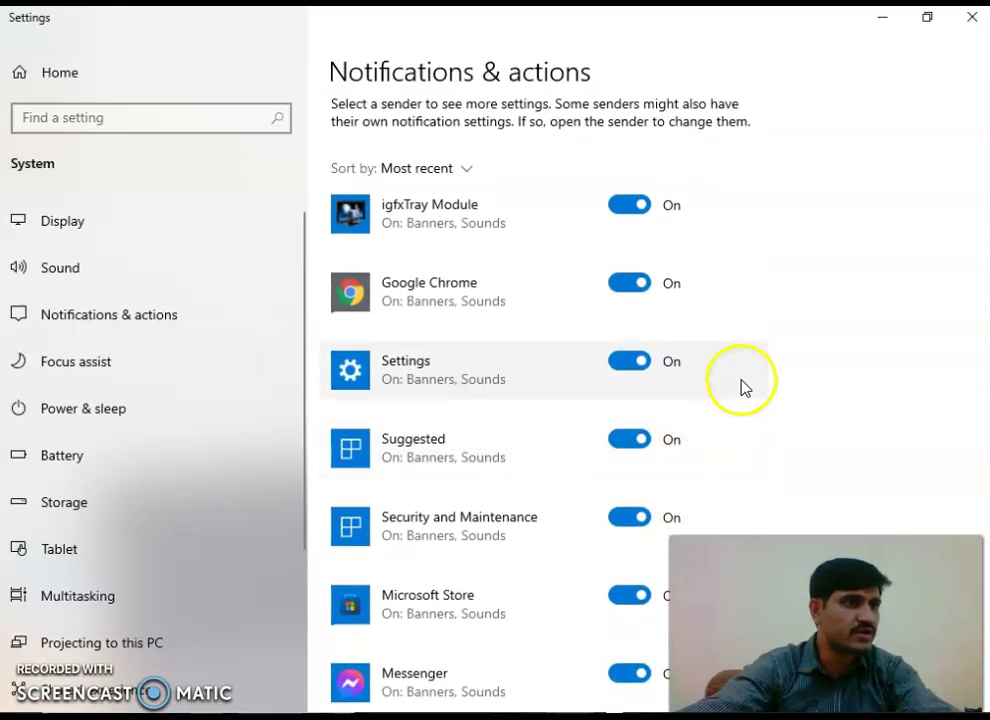
pyautogui.scroll(-5, 767, 369)
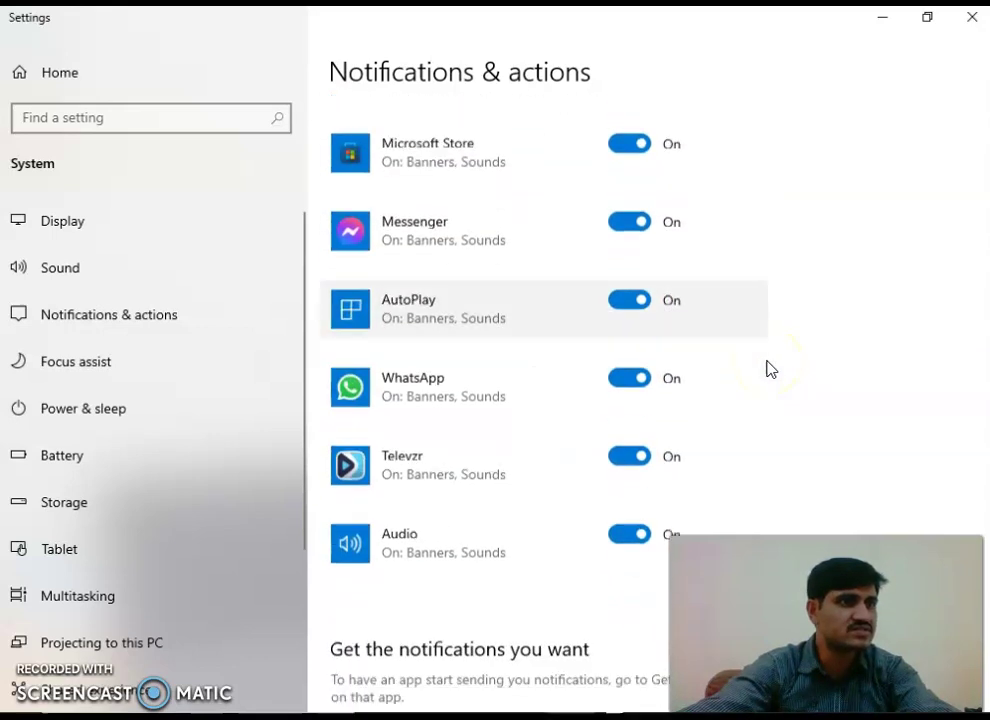
pyautogui.scroll(-3, 767, 369)
pyautogui.scroll(10, 767, 369)
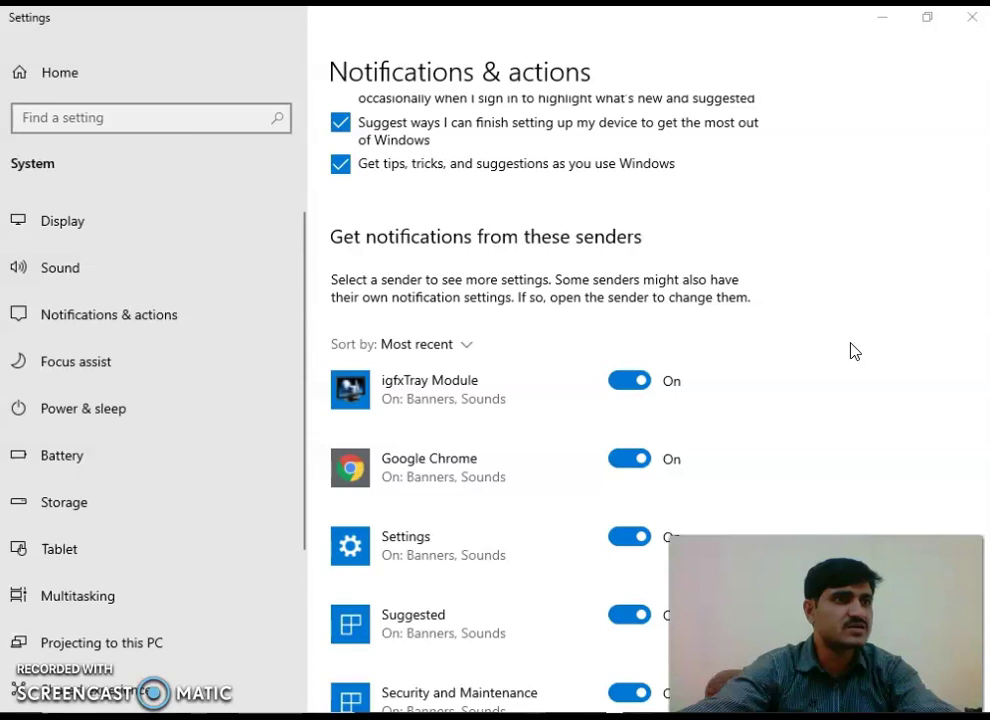
pyautogui.click(632, 386)
pyautogui.scroll(-3, 767, 427)
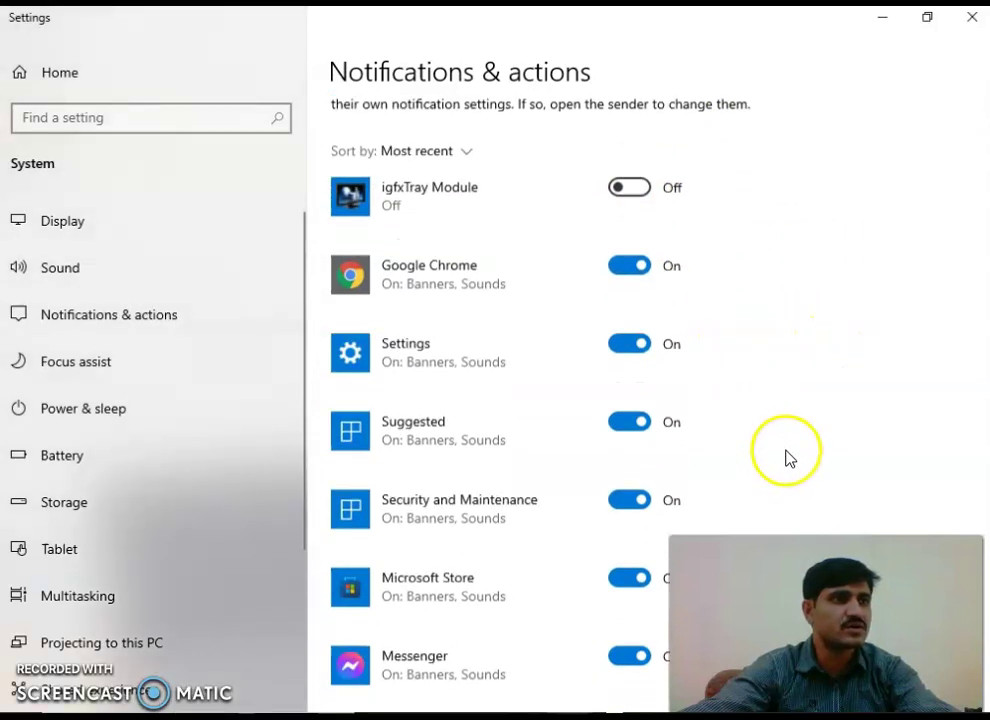
pyautogui.click(636, 252)
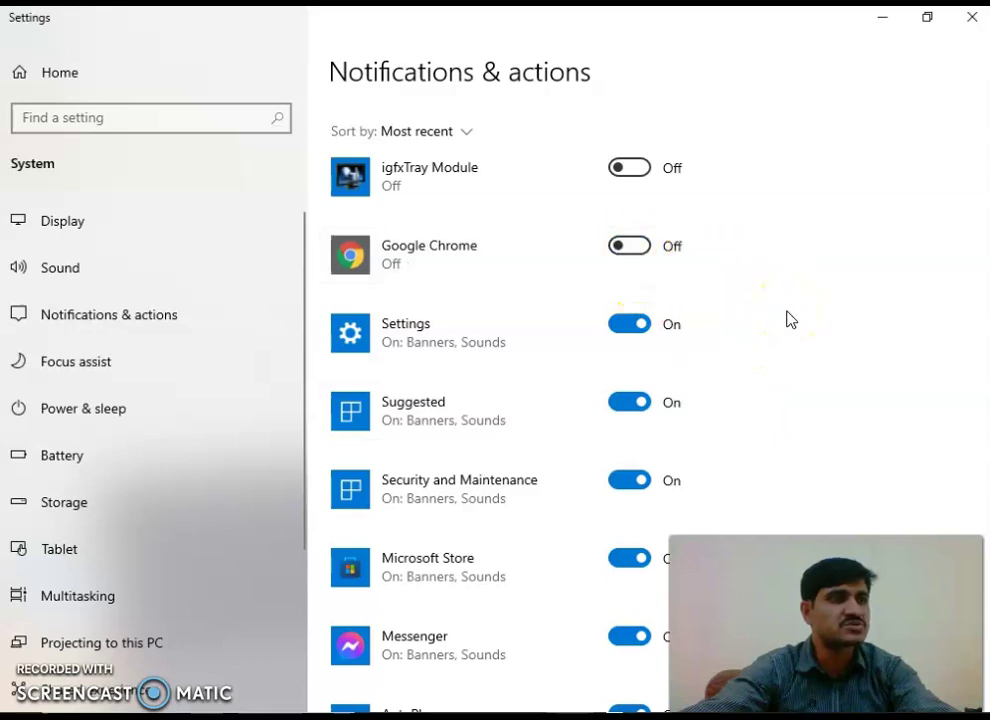
pyautogui.click(628, 328)
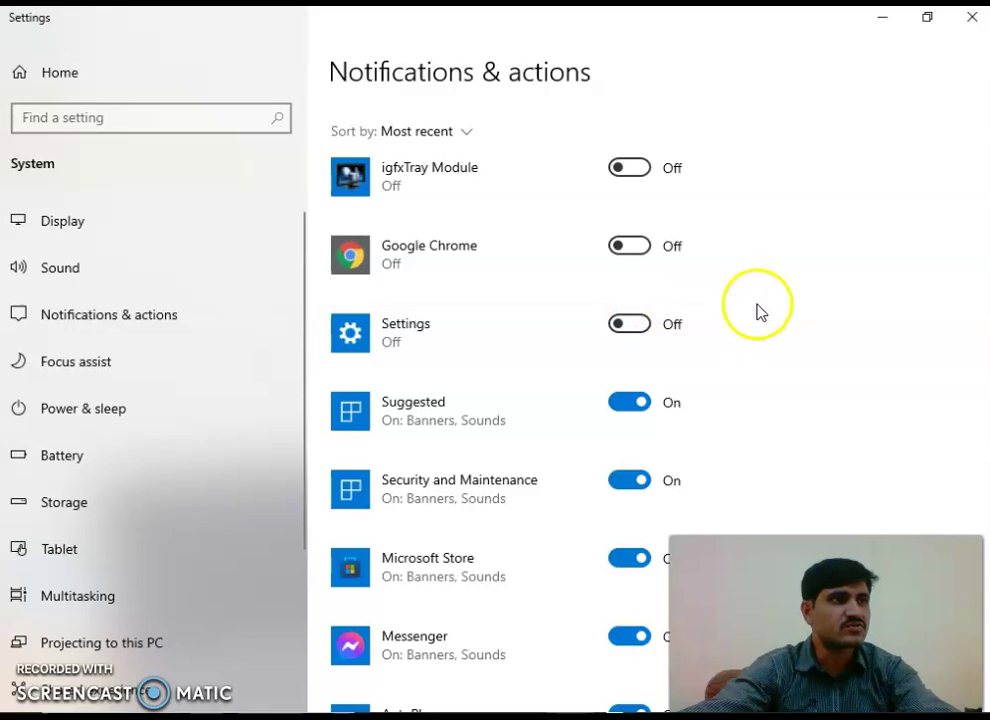
# Review the notification switches of the remaining apps in the list of senders
pyautogui.scroll(-2, 778, 310)
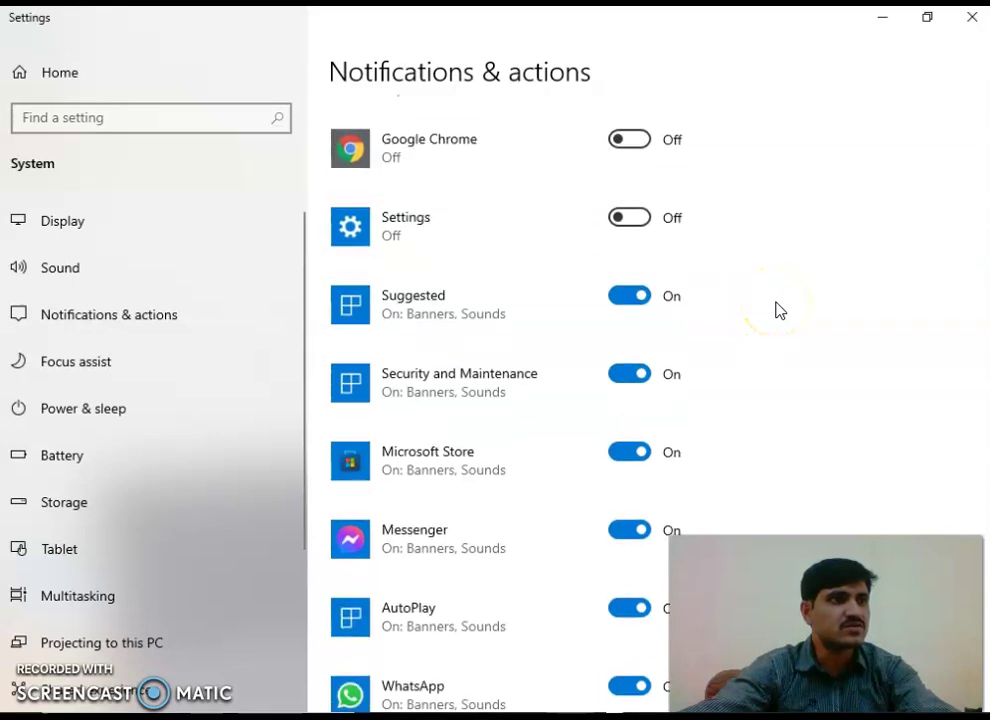
pyautogui.scroll(-4, 779, 310)
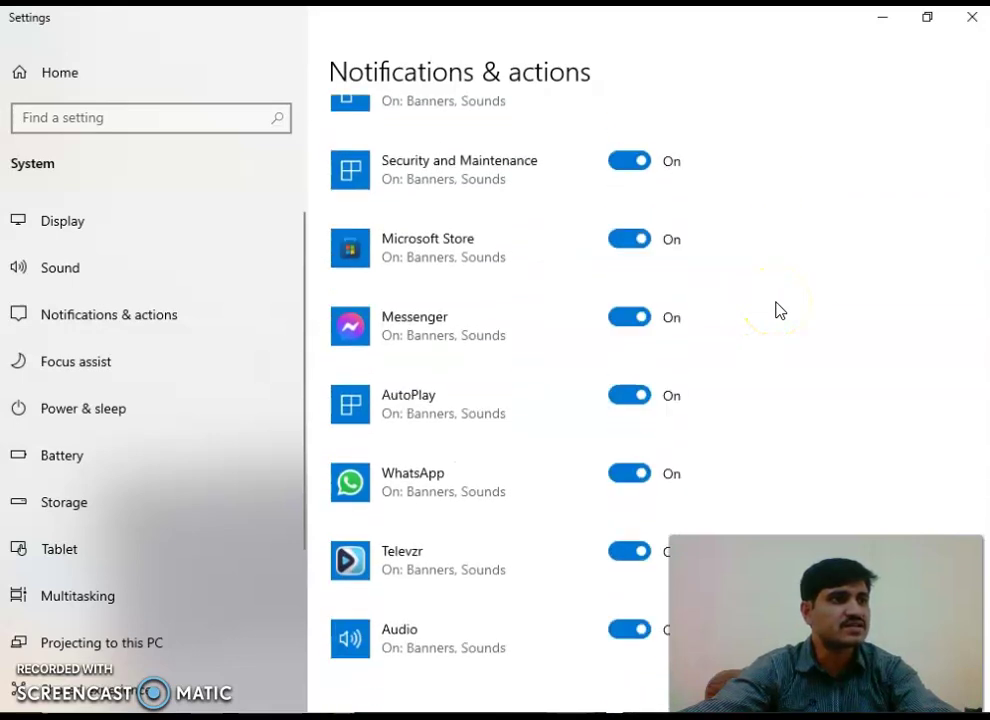
pyautogui.scroll(-4, 779, 310)
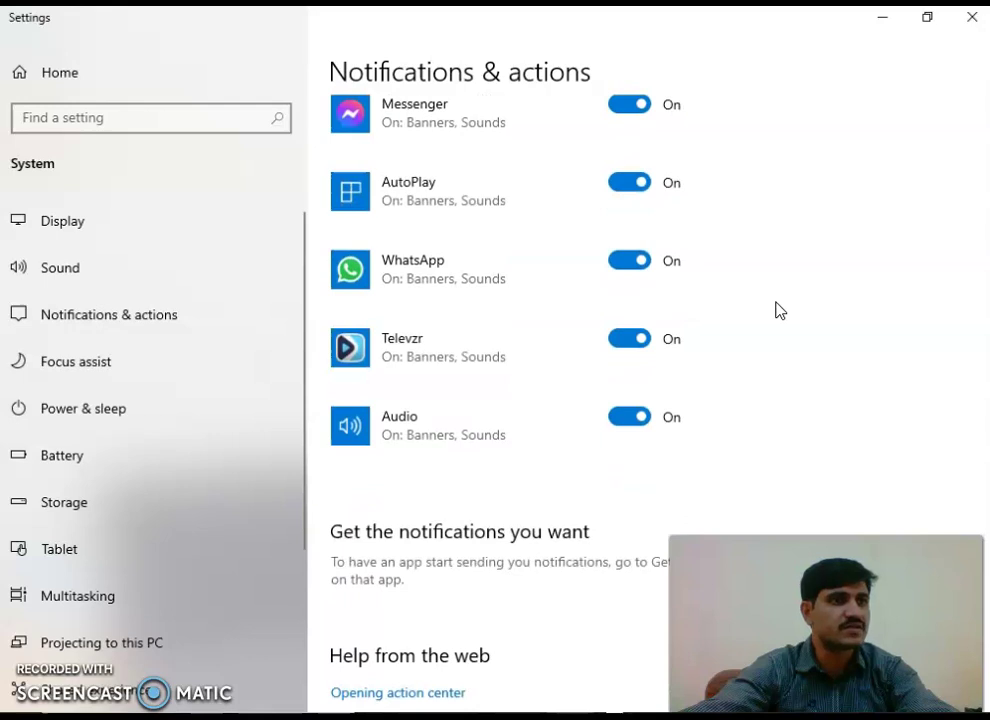
pyautogui.scroll(2, 779, 310)
pyautogui.scroll(2, 779, 310)
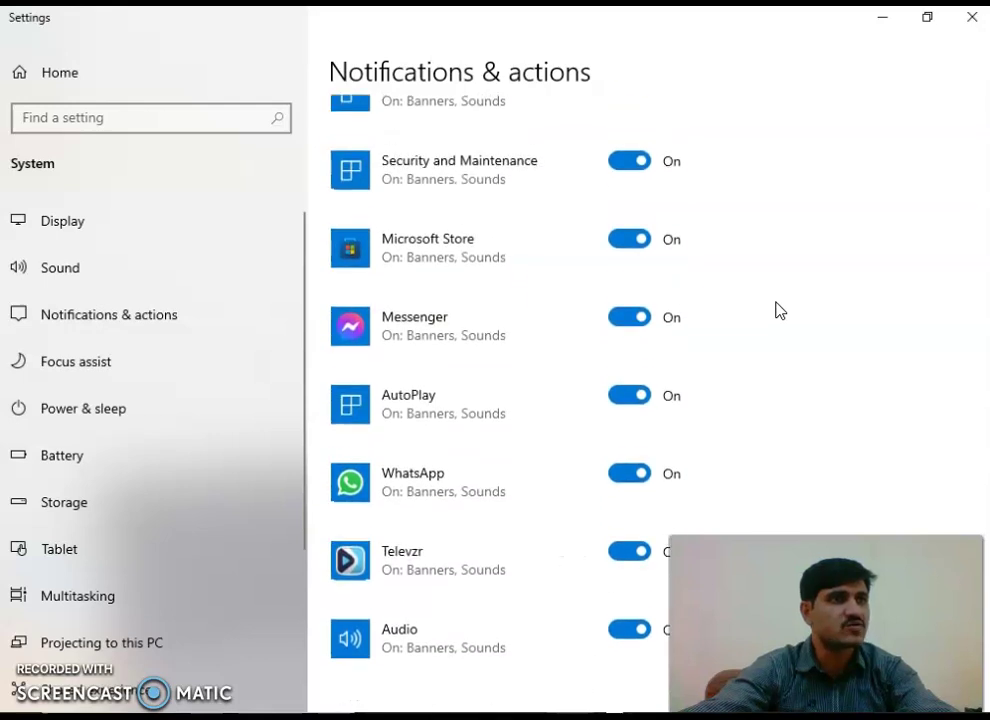
pyautogui.scroll(2, 779, 310)
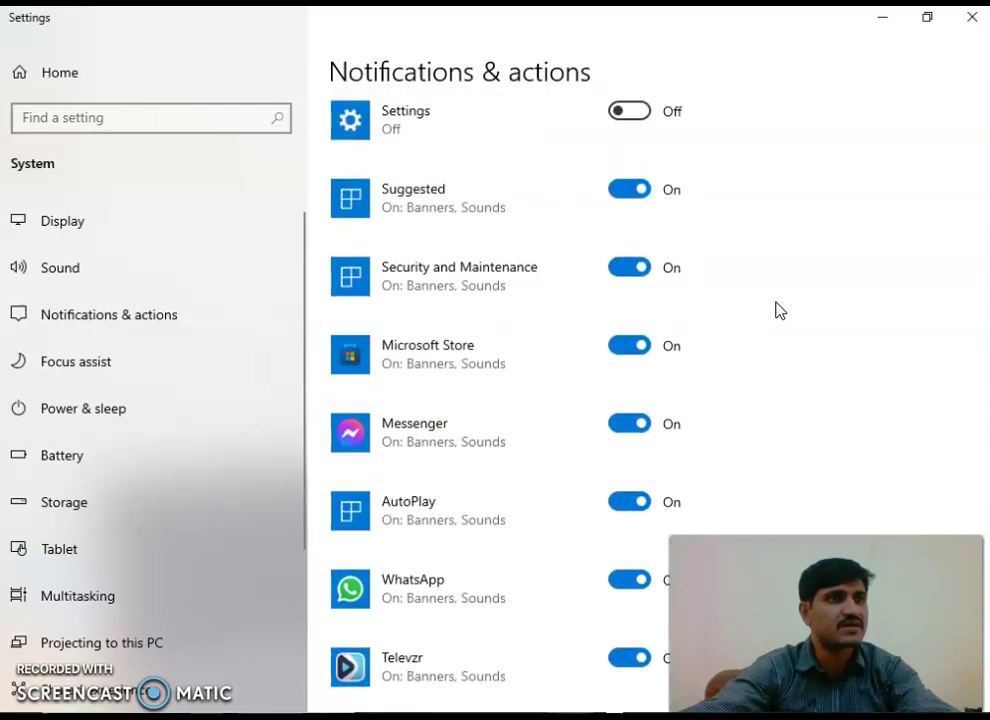
pyautogui.scroll(2, 779, 310)
pyautogui.scroll(2, 779, 310)
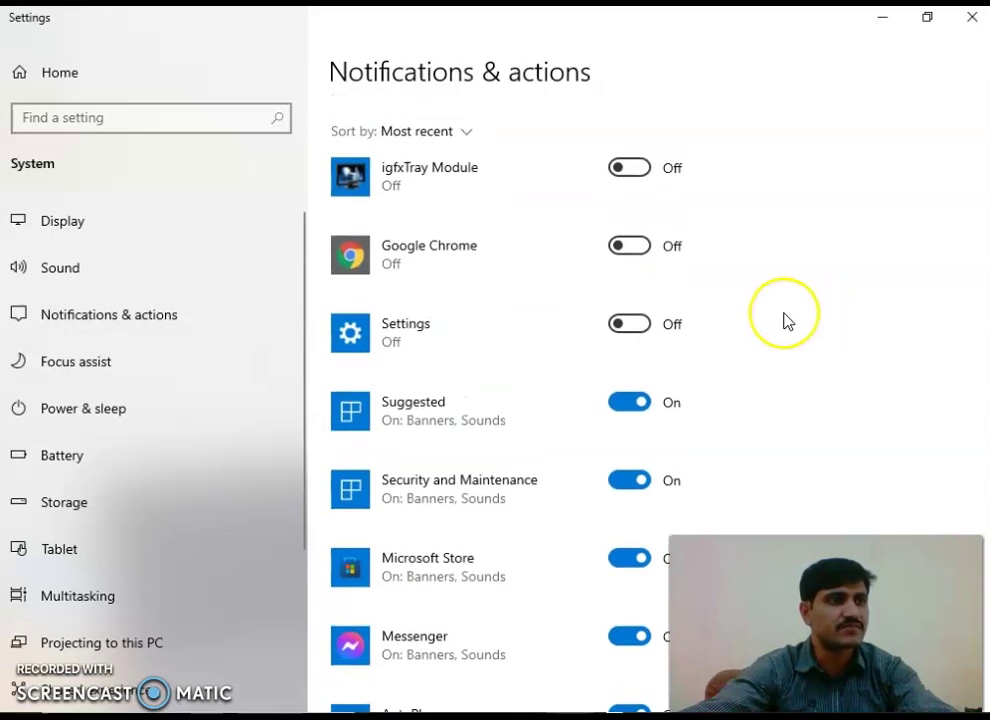
pyautogui.scroll(3, 784, 318)
# Turn notifications from Google Chrome and Settings back on
pyautogui.scroll(-3, 784, 320)
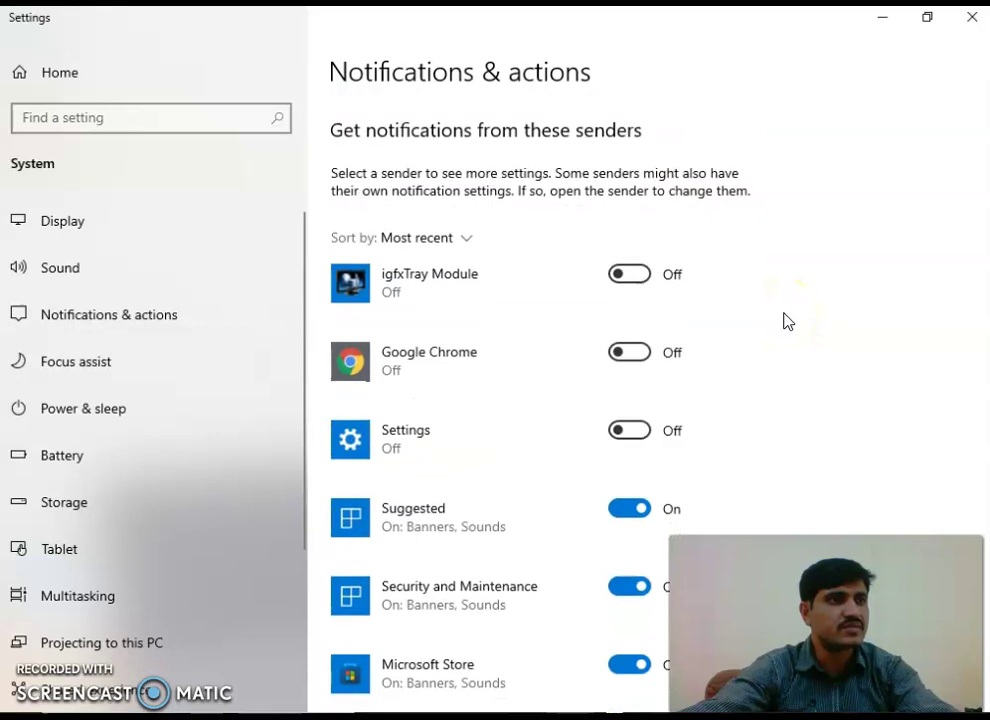
pyautogui.scroll(-1, 784, 320)
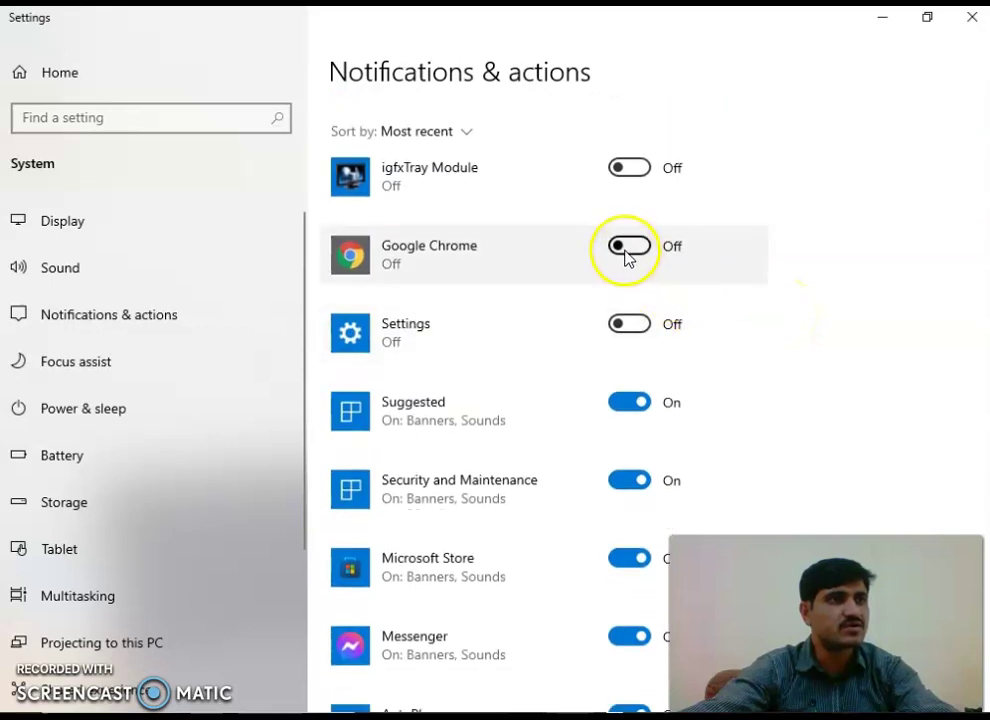
pyautogui.click(626, 248)
pyautogui.click(634, 326)
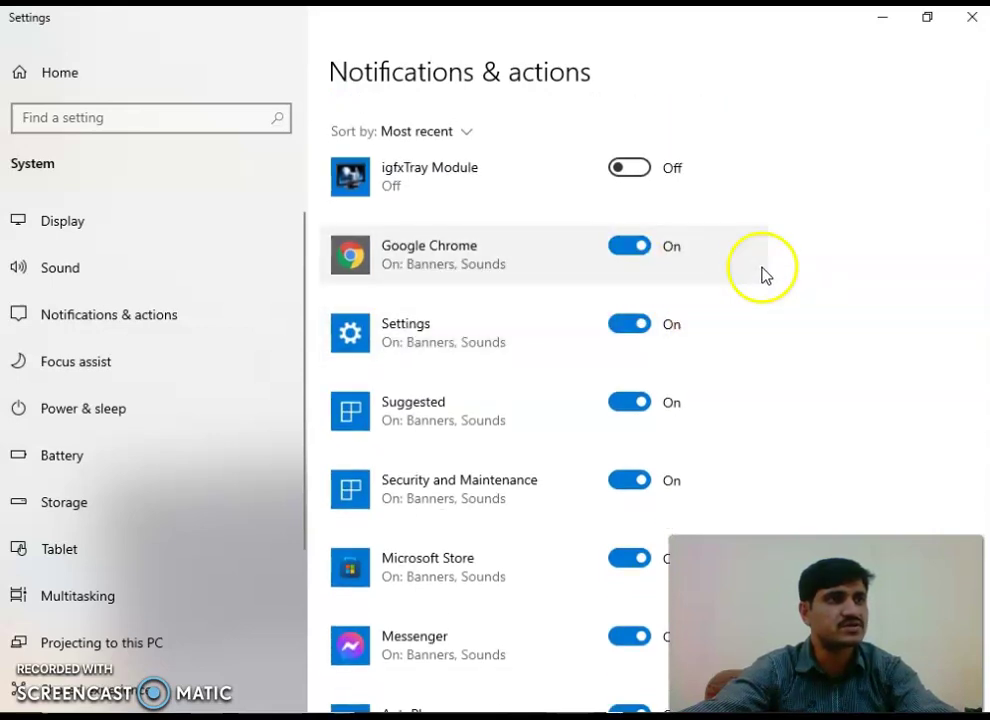
# Turn off notifications from Microsoft Store in the list of senders
pyautogui.scroll(-1, 818, 318)
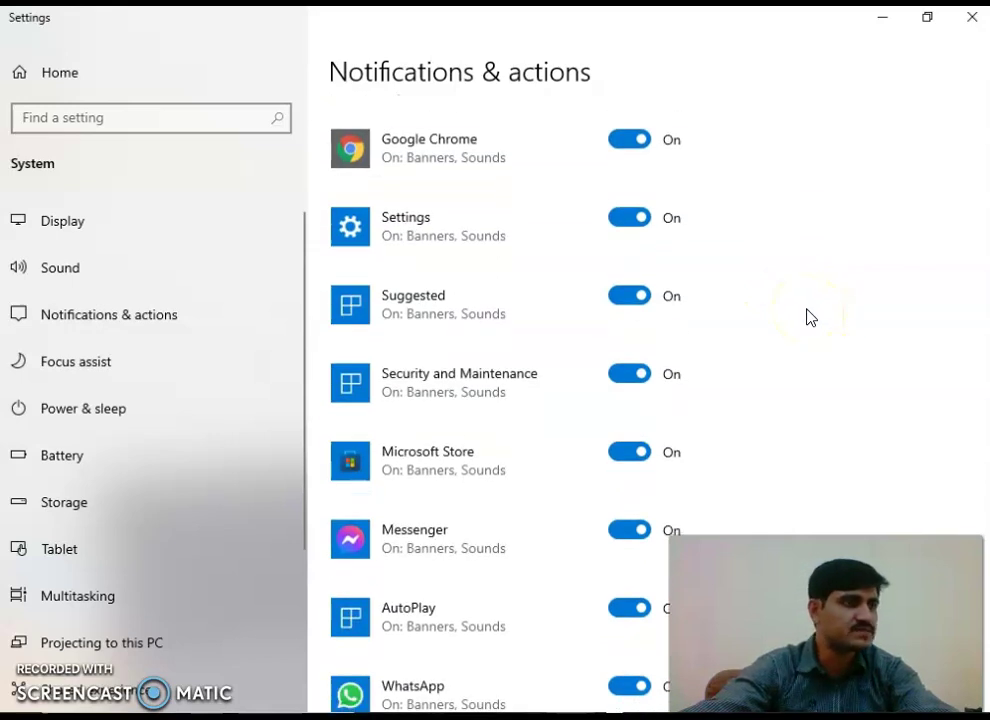
pyautogui.scroll(-2, 812, 319)
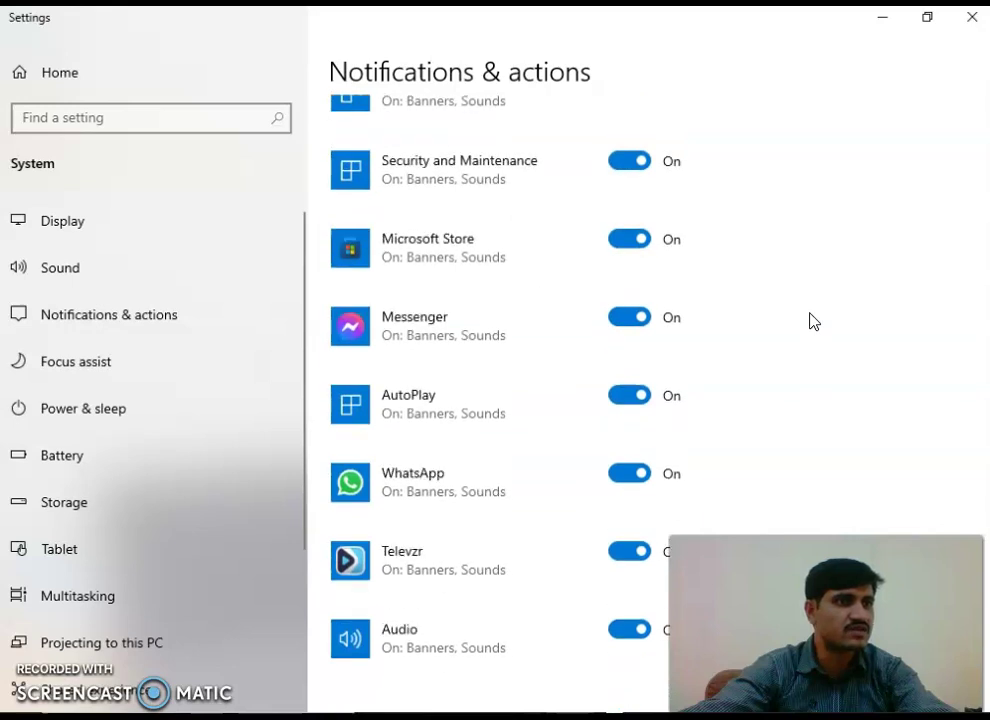
pyautogui.click(631, 242)
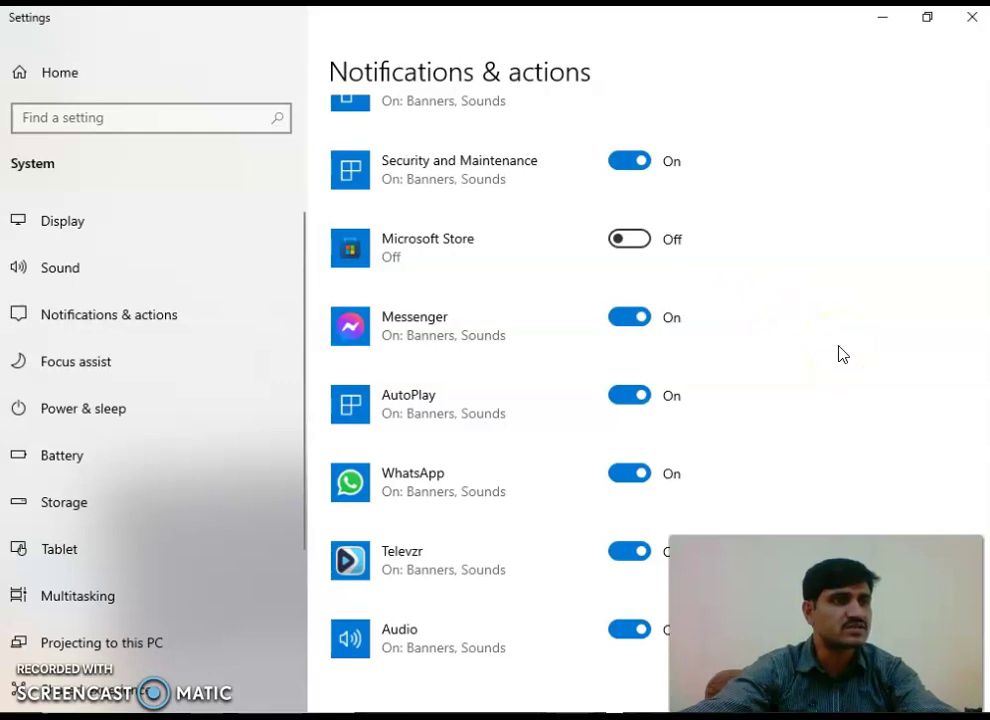
# Switch Google Chrome's notifications off and back on twice to try out the sender's switch
pyautogui.scroll(-1, 842, 354)
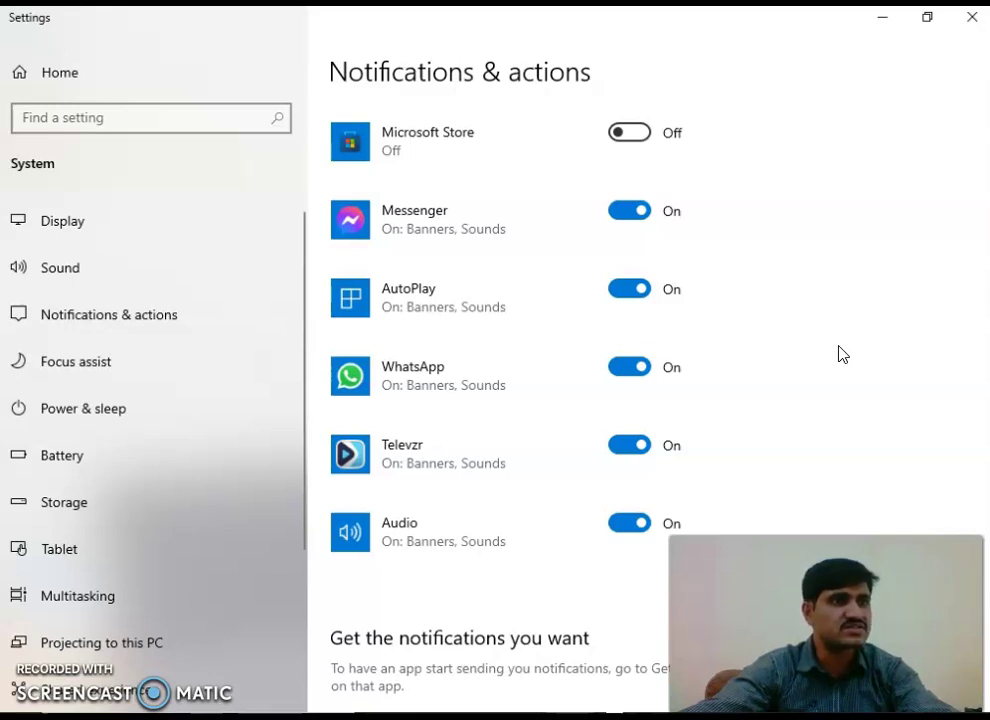
pyautogui.scroll(-2, 838, 353)
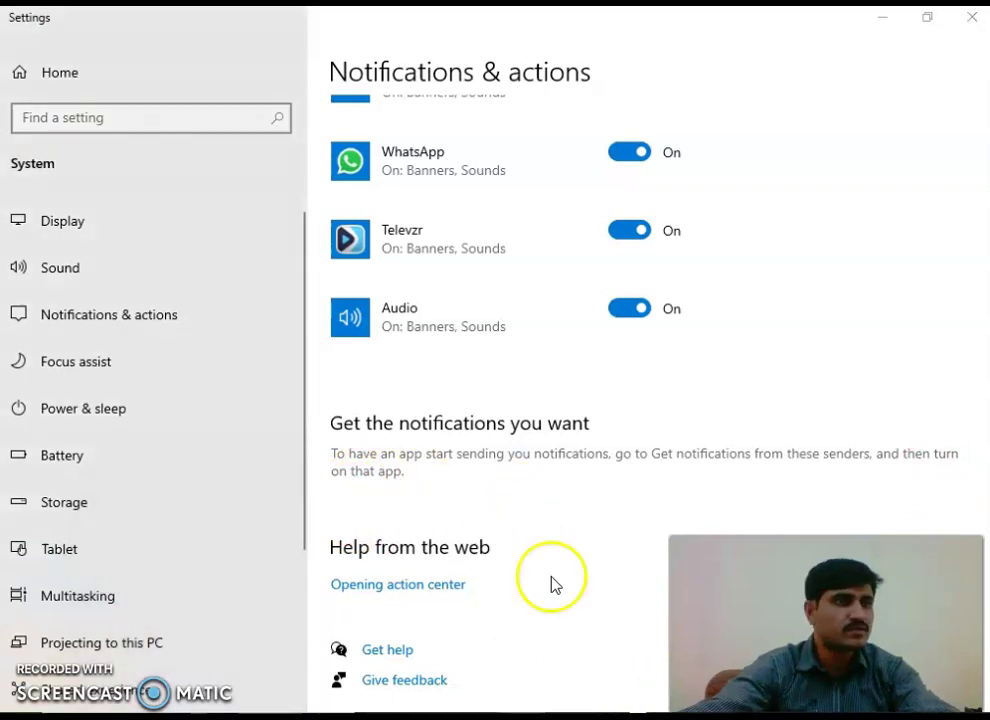
pyautogui.scroll(5, 552, 585)
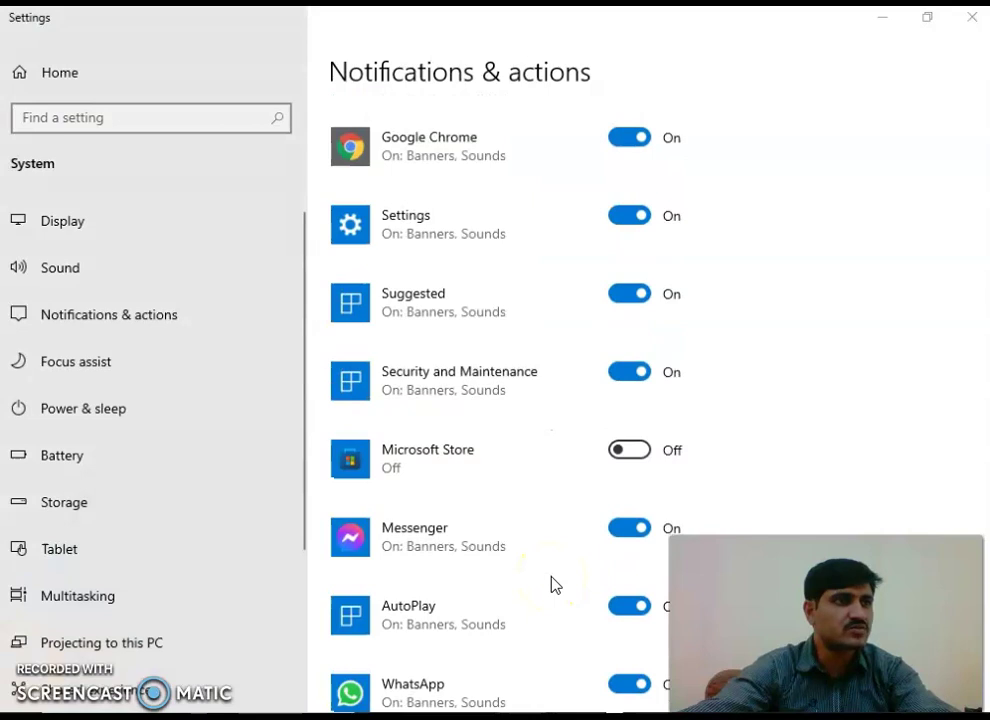
pyautogui.scroll(3, 552, 585)
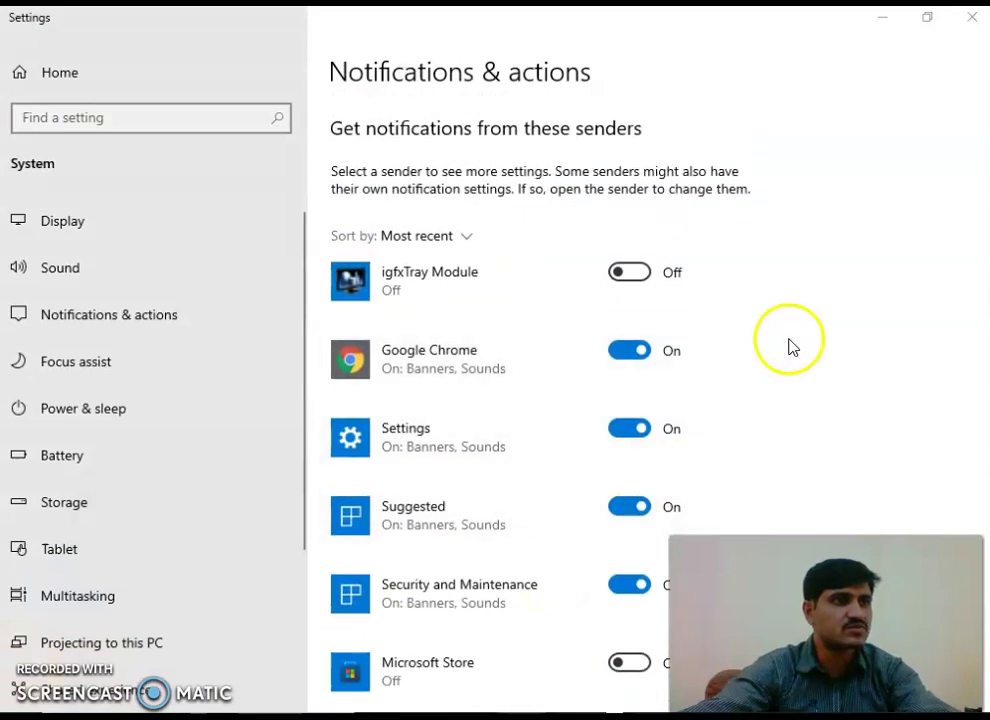
pyautogui.click(633, 355)
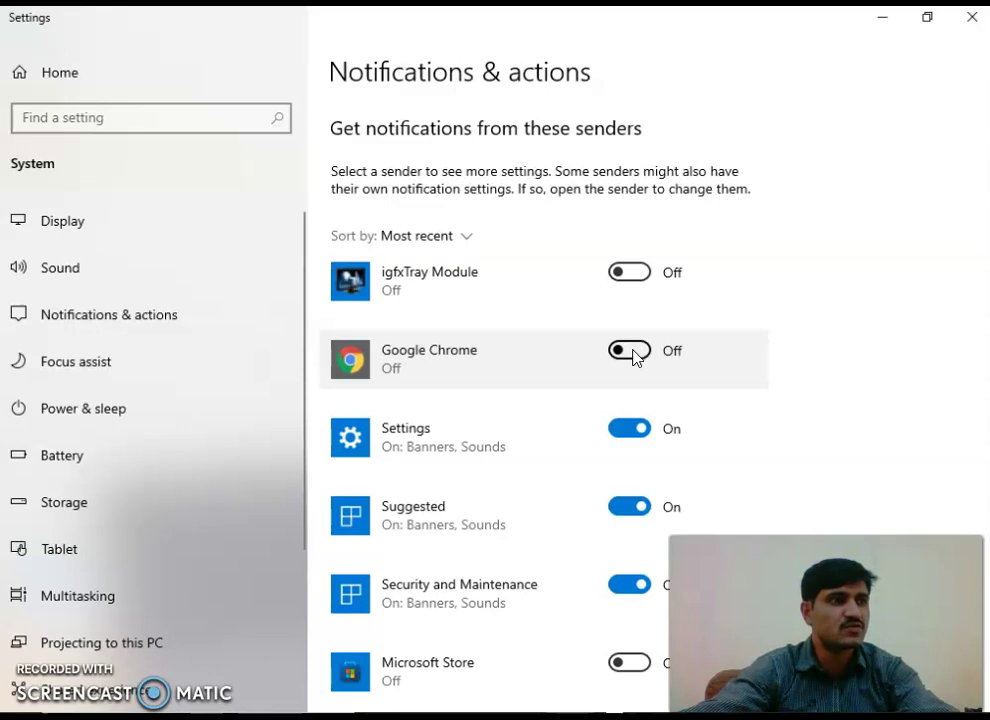
pyautogui.click(634, 354)
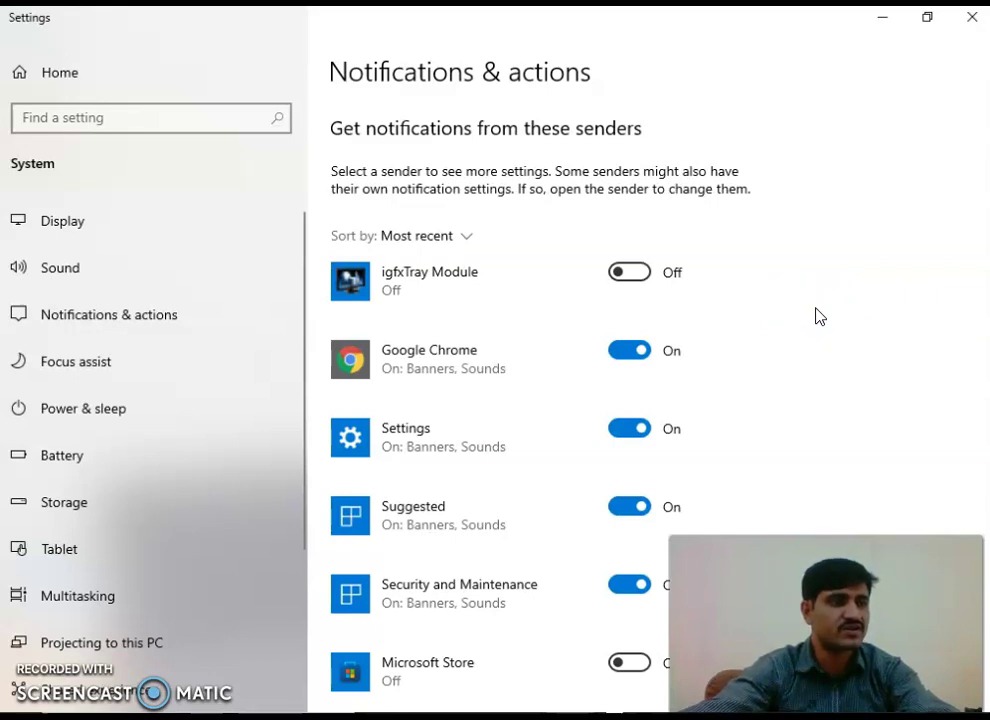
pyautogui.click(809, 341)
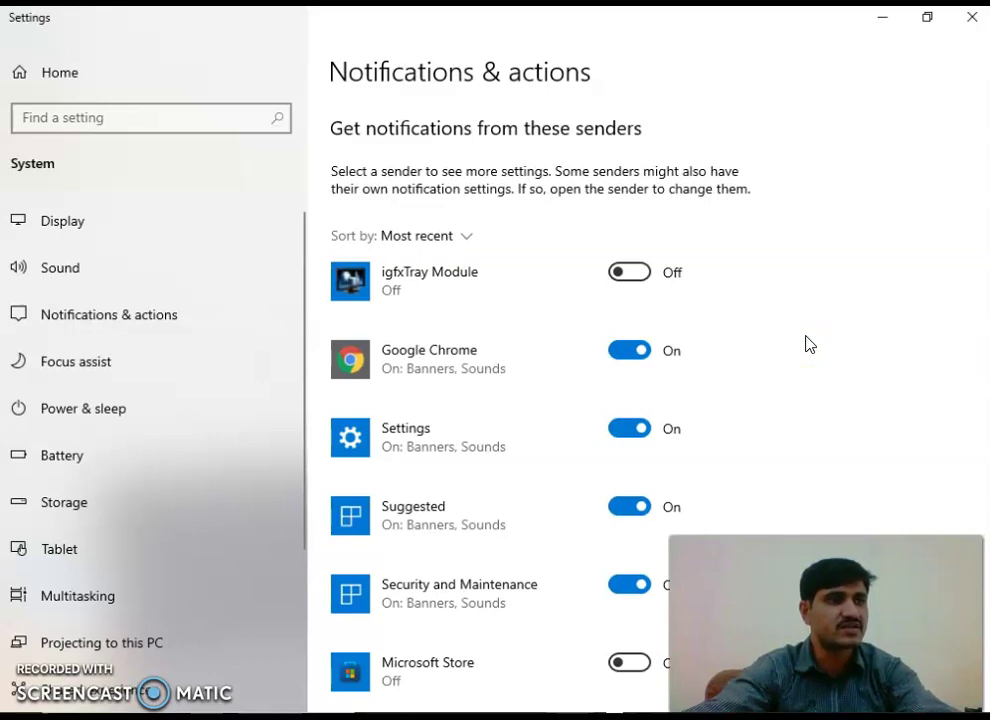
pyautogui.click(797, 358)
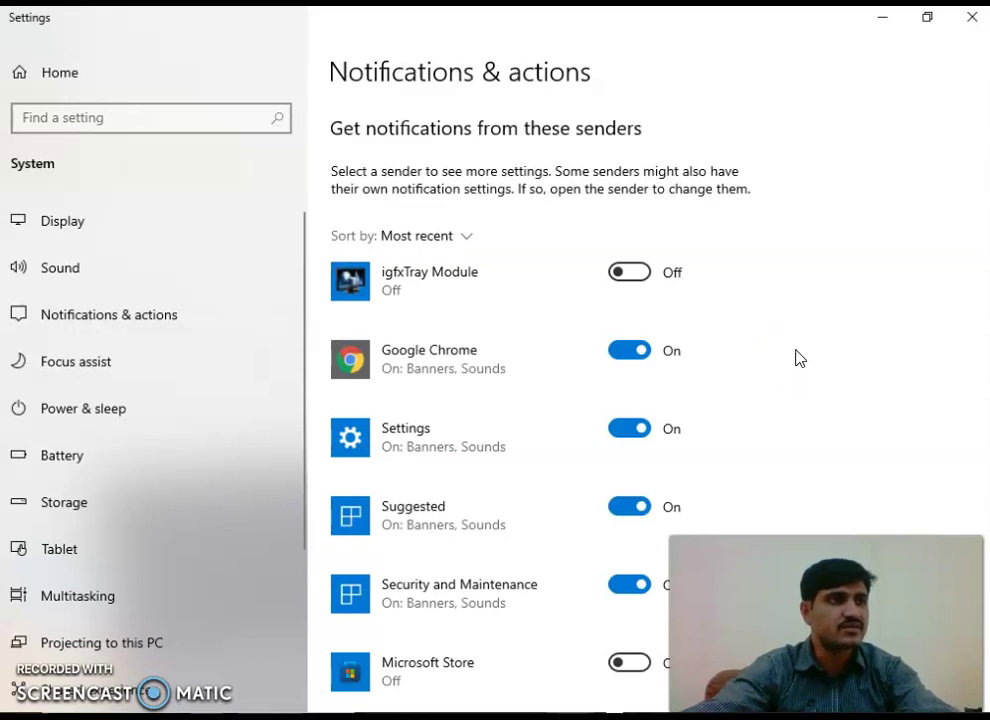
pyautogui.click(633, 353)
pyautogui.click(627, 350)
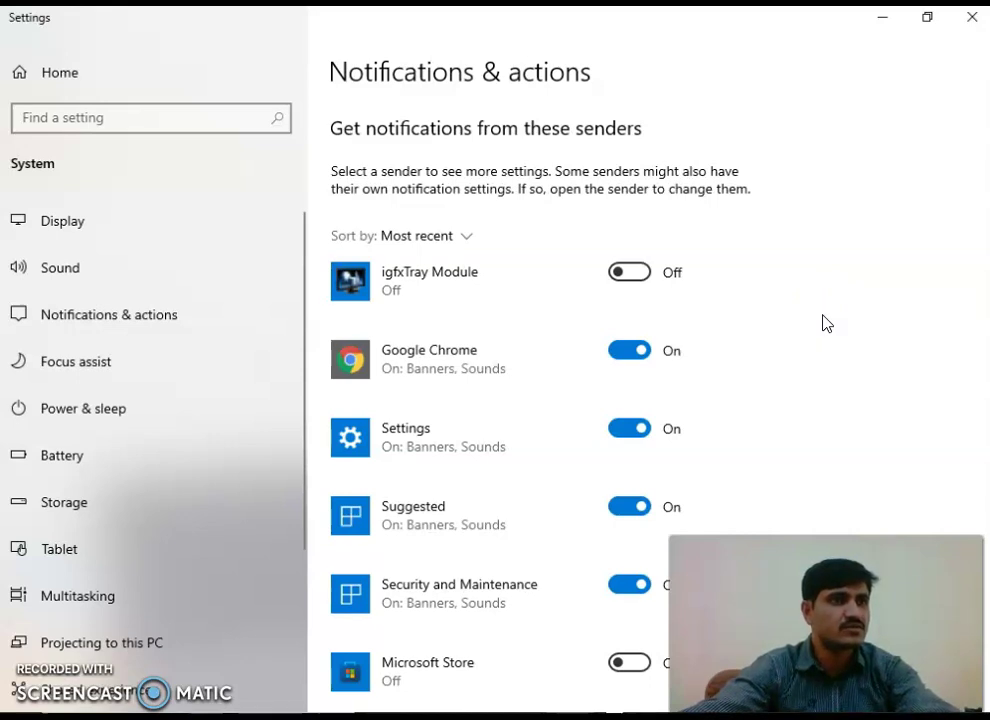
pyautogui.scroll(5, 826, 322)
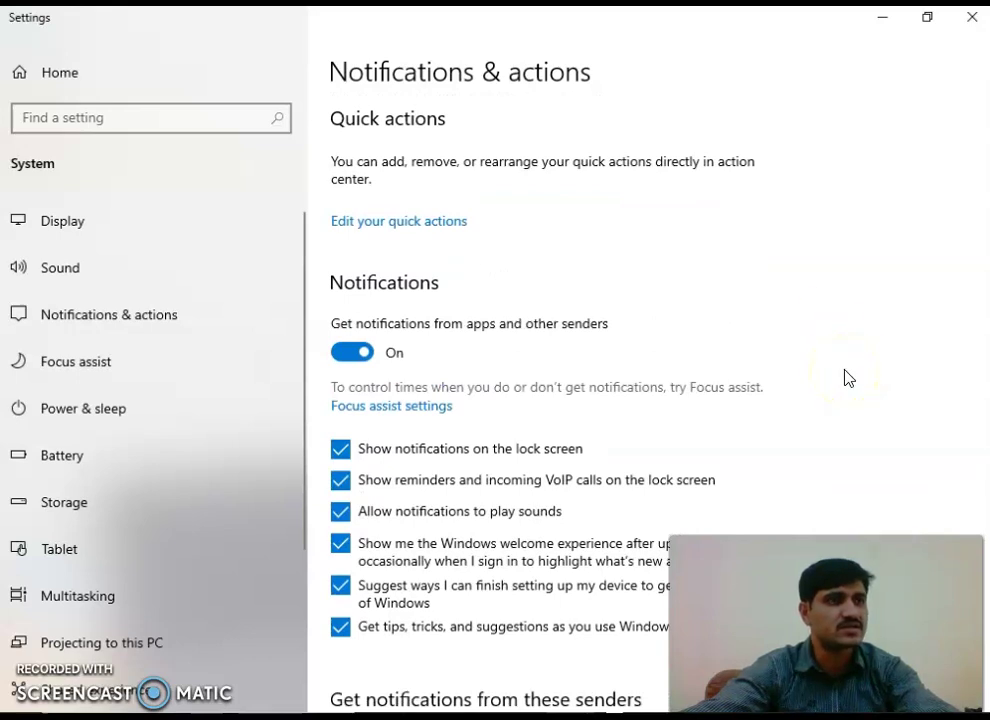
pyautogui.scroll(-5, 846, 378)
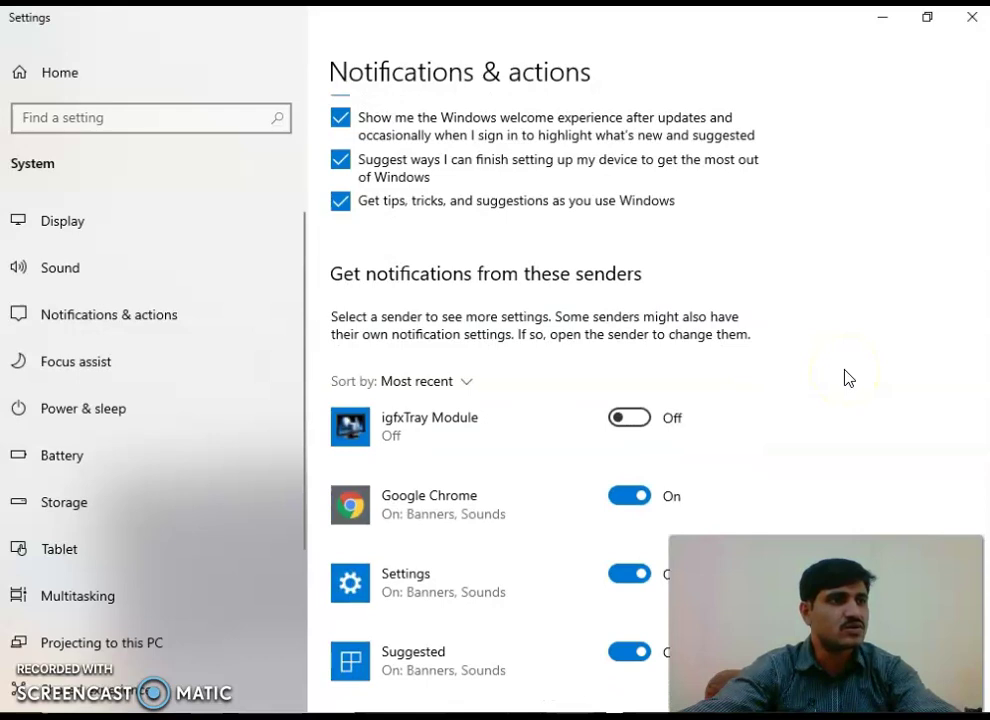
pyautogui.scroll(-3, 846, 378)
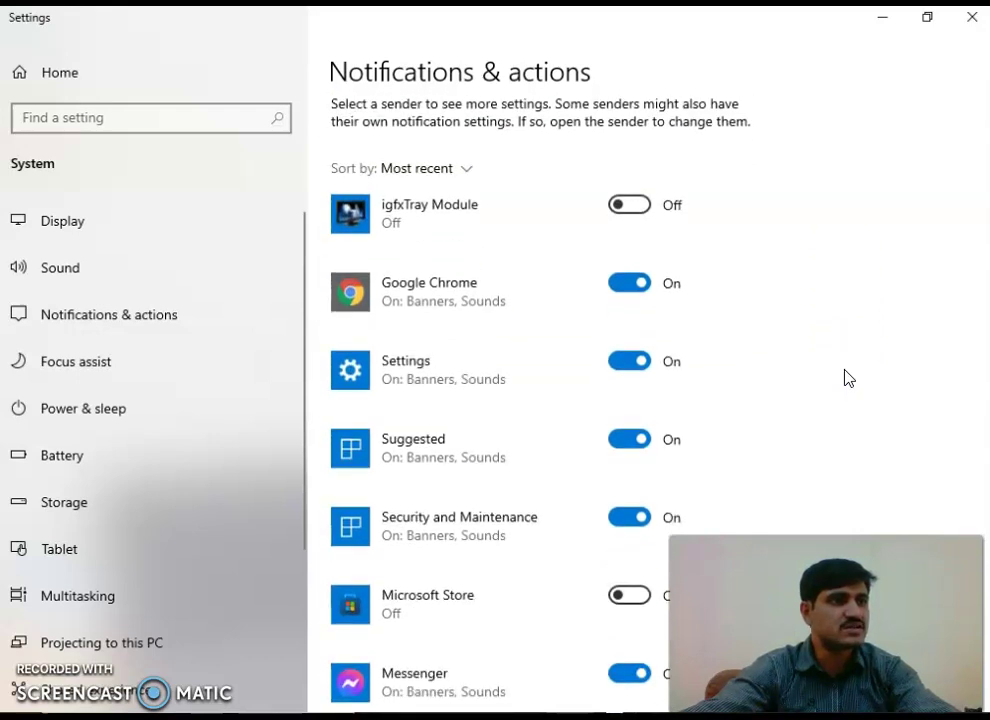
pyautogui.scroll(-2, 846, 378)
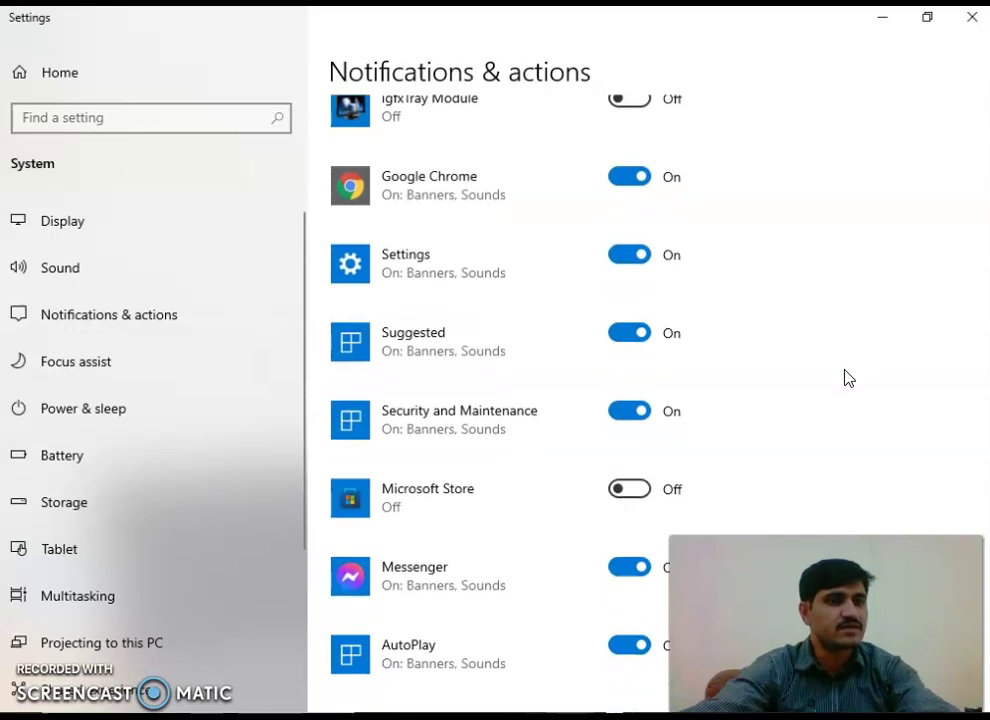
pyautogui.click(306, 559)
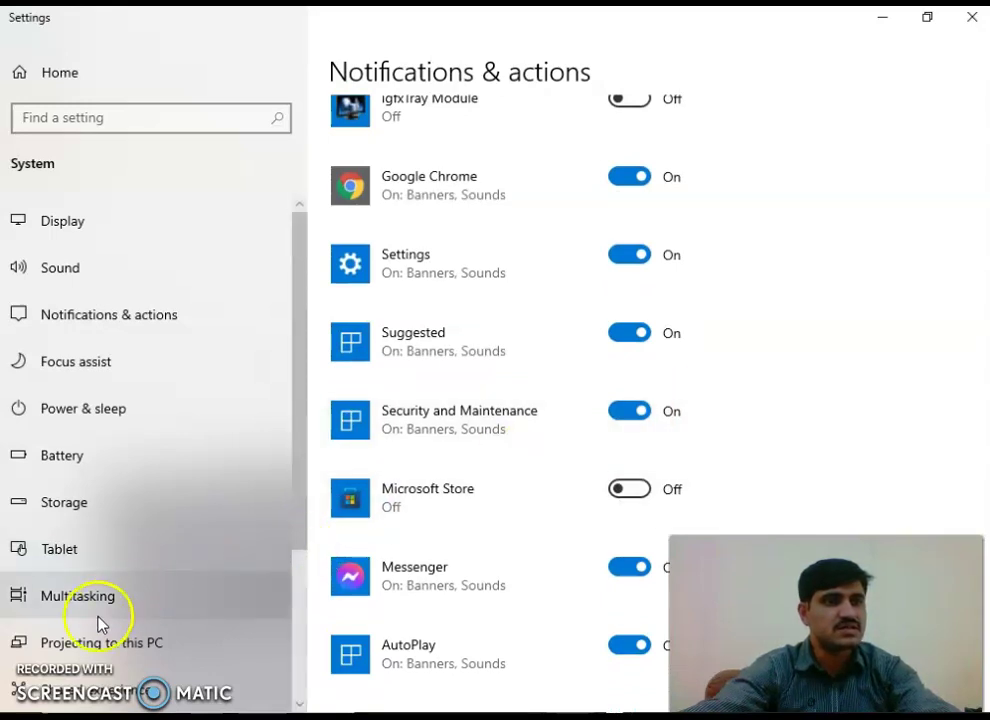